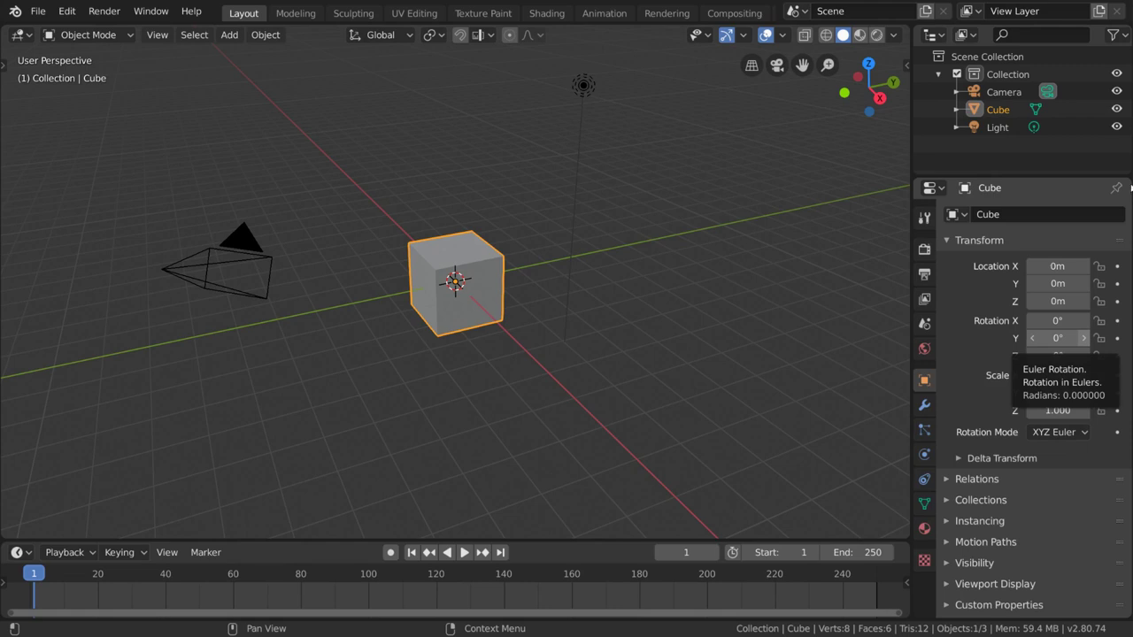
In the Shading workspace, add wood_planks_03-color.png as an image node and link its Color to Base Color.
click(548, 14)
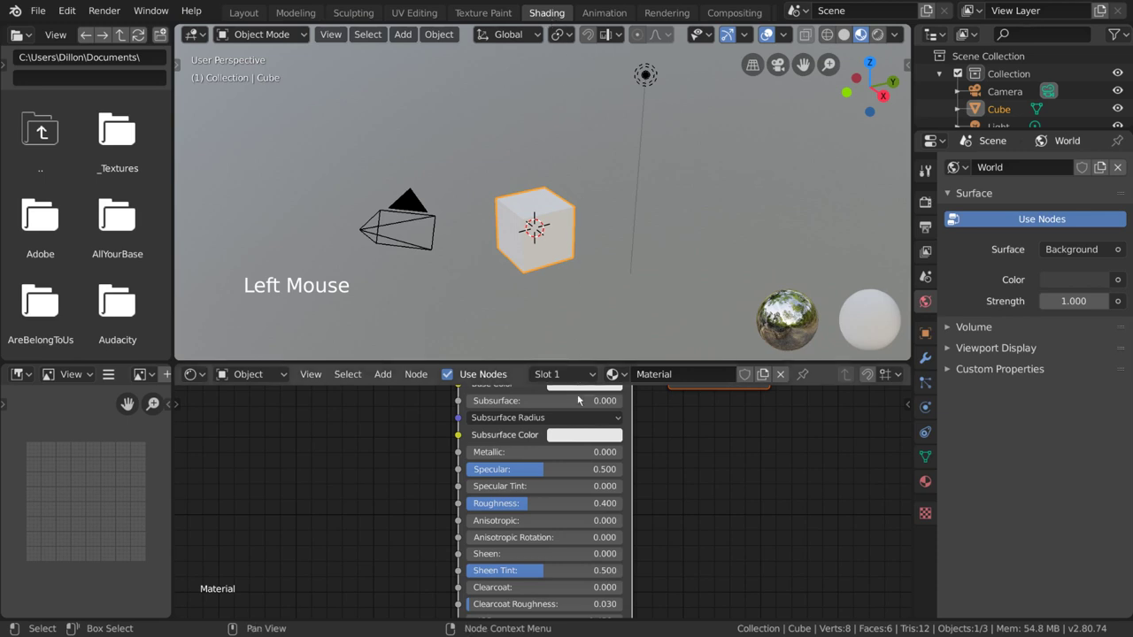
click(139, 157)
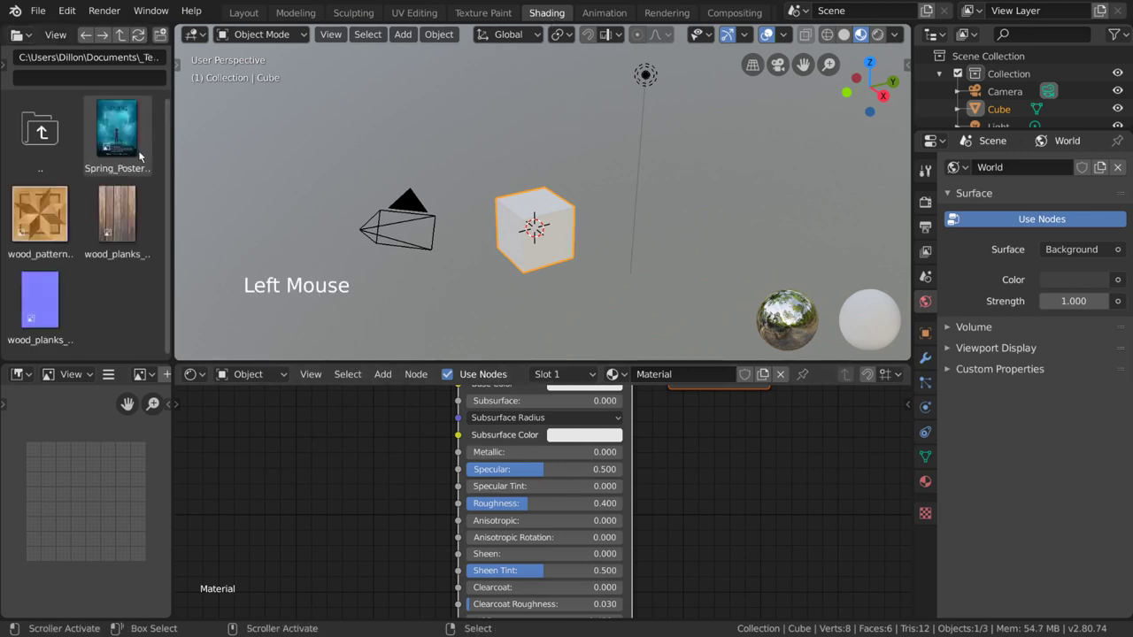
click(133, 202)
drag(129, 212, 265, 445)
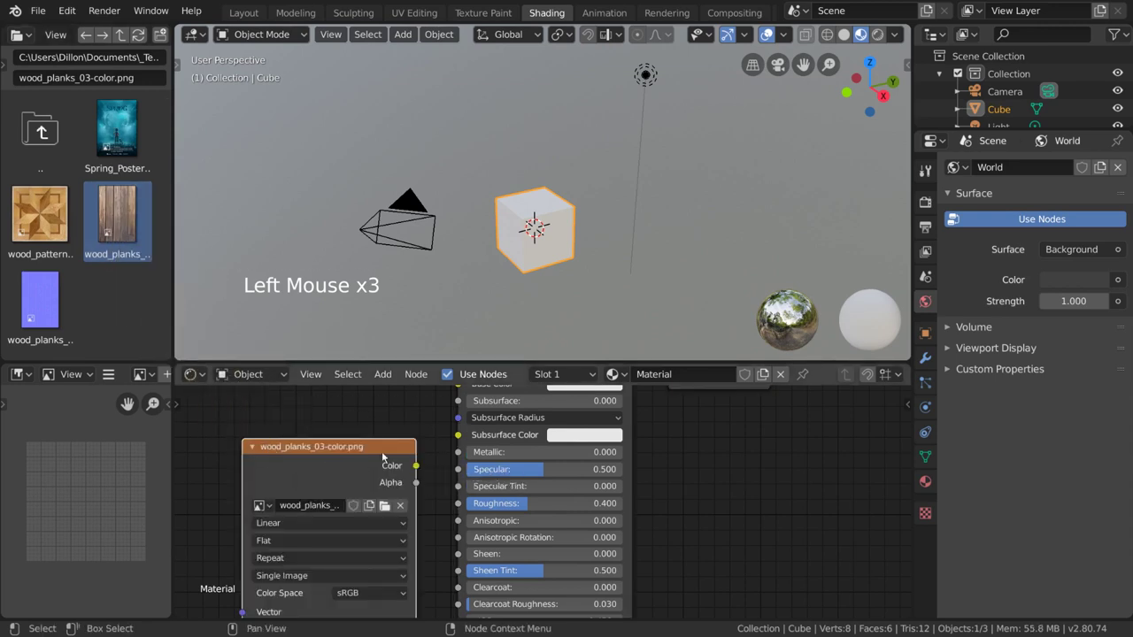
middle_drag(369, 454, 375, 508)
drag(376, 508, 465, 440)
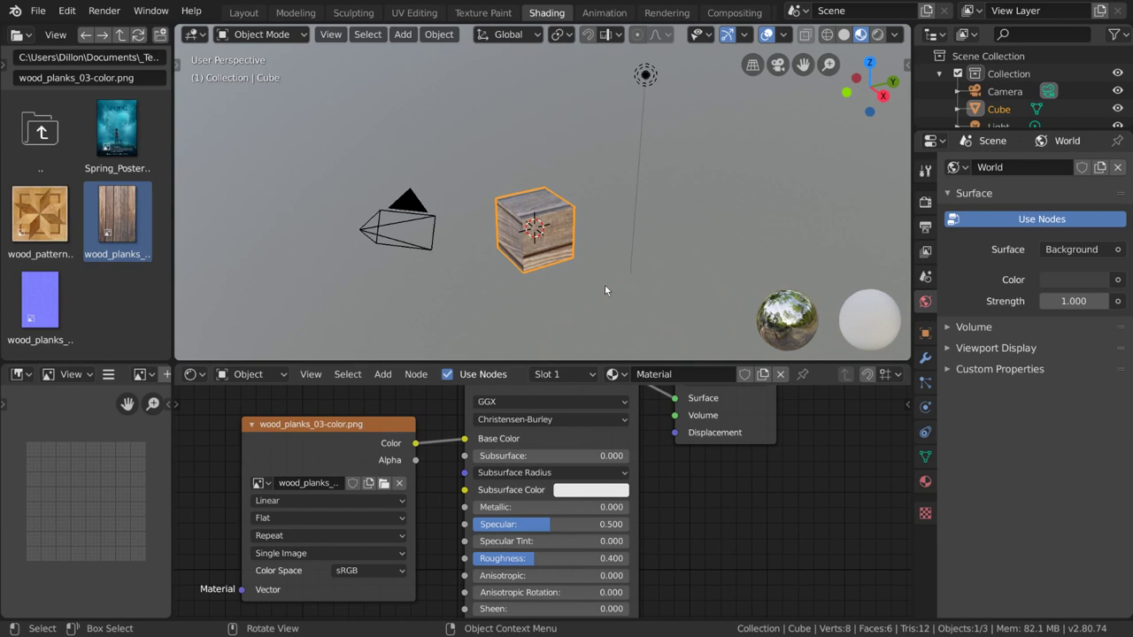
Make the left panel a UV Editor, view the cube's selected UVs in Edit Mode, then return to Object Mode.
key(Tab)
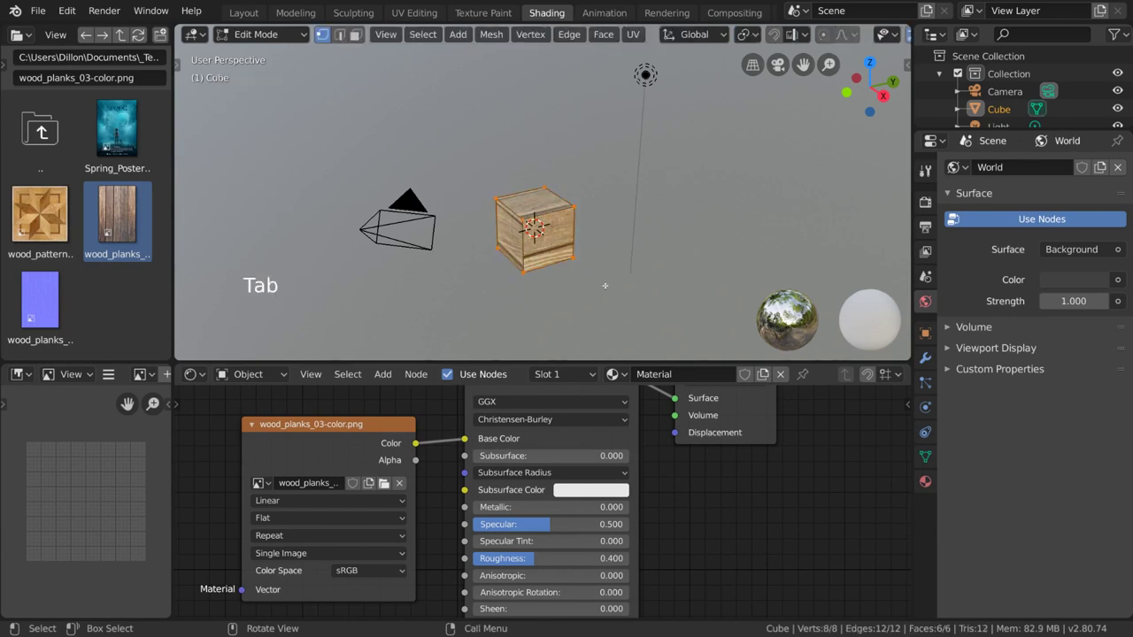
click(22, 373)
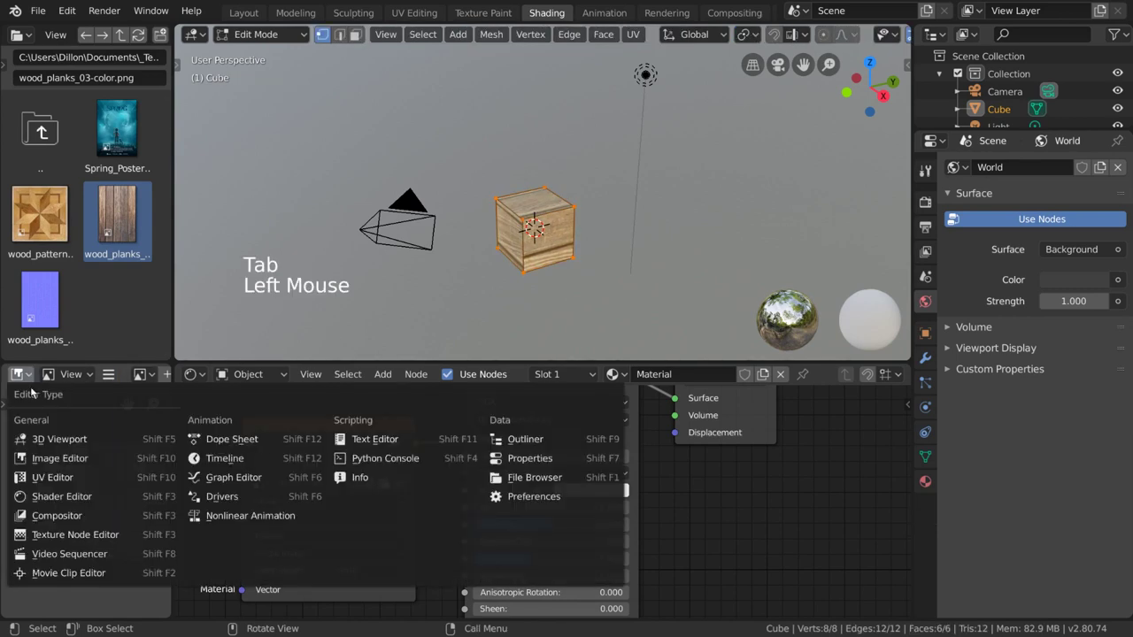
click(130, 477)
scroll(130, 479, down, 6)
scroll(130, 474, down, 6)
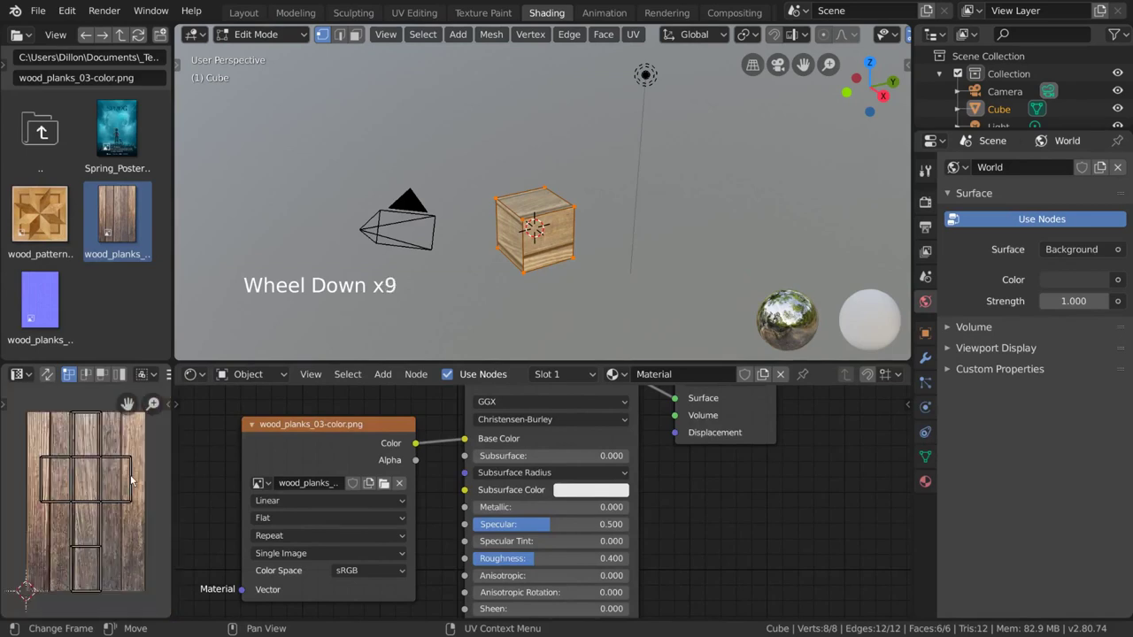
key(a)
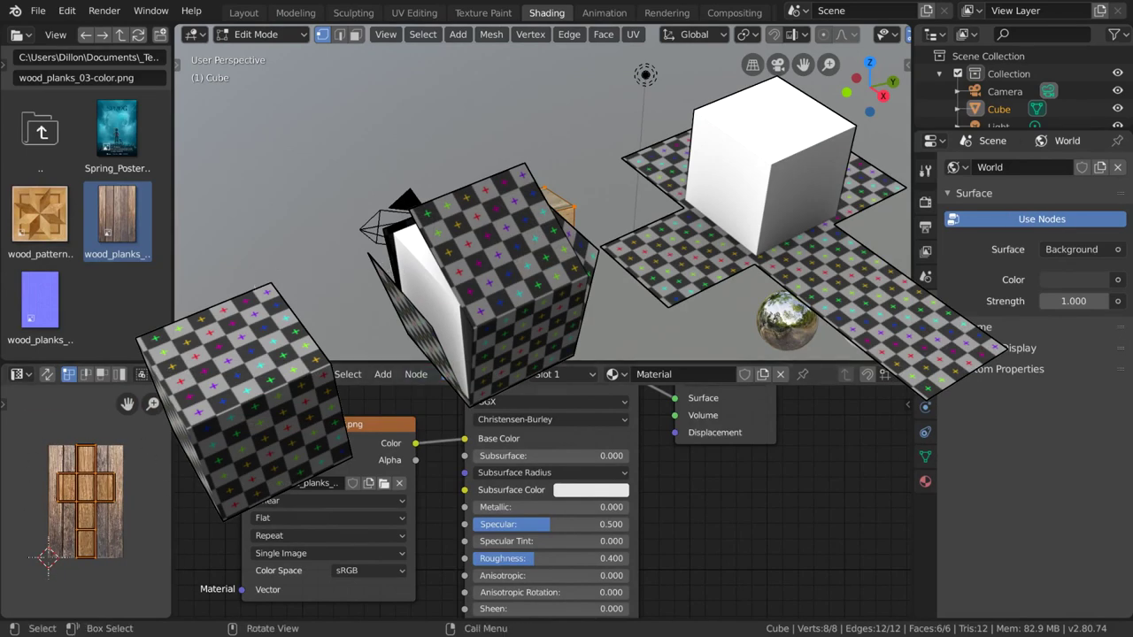
key(Tab)
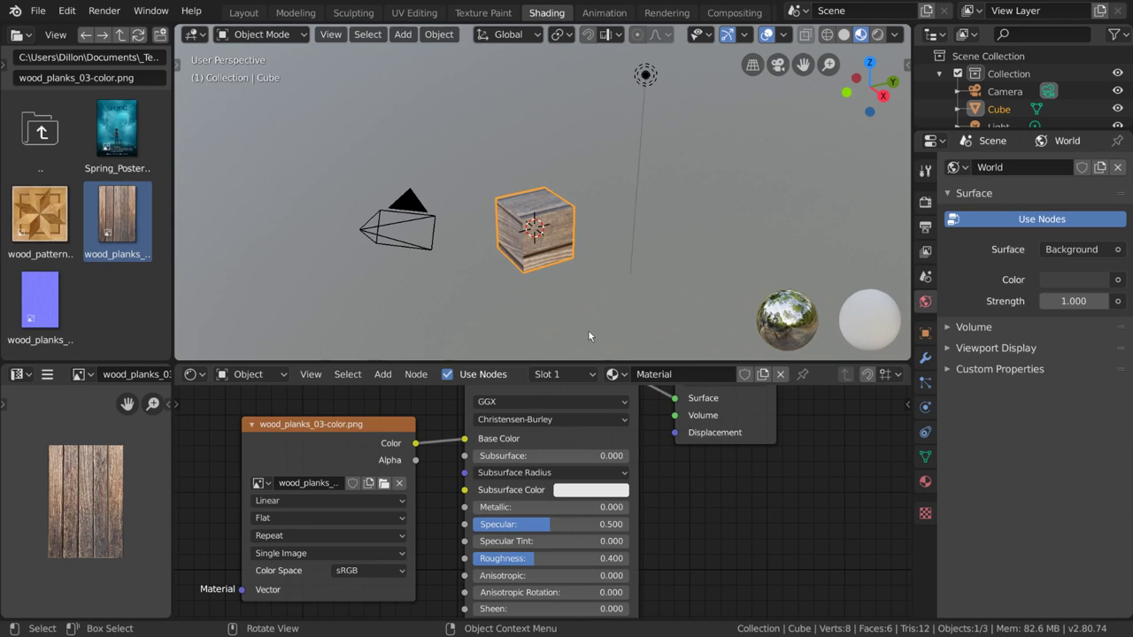
key(Tab)
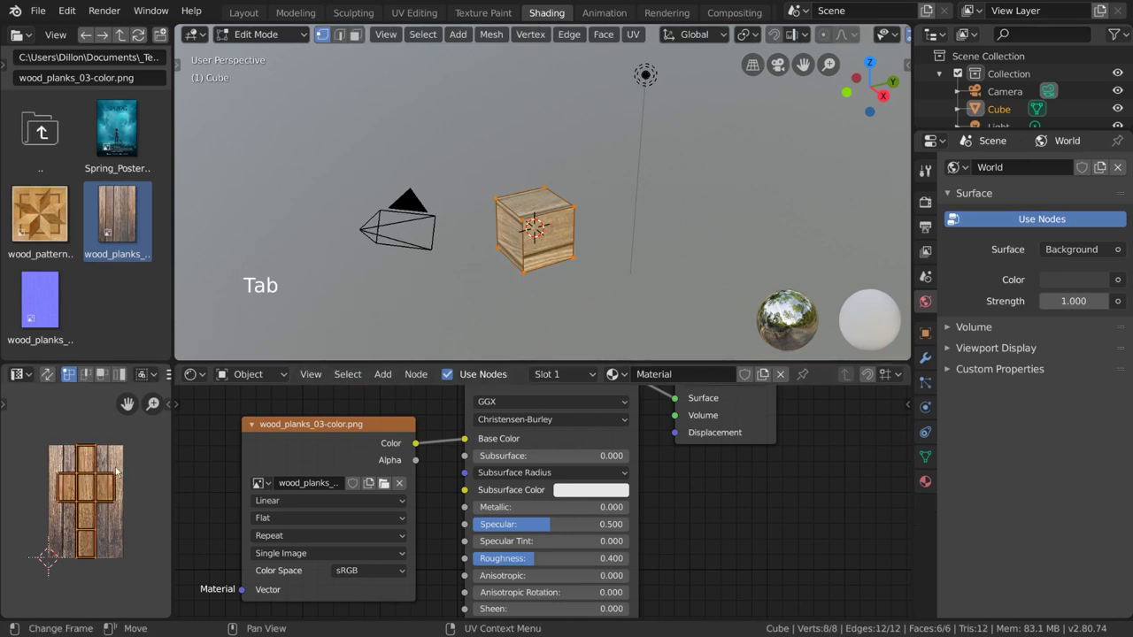
key(s)
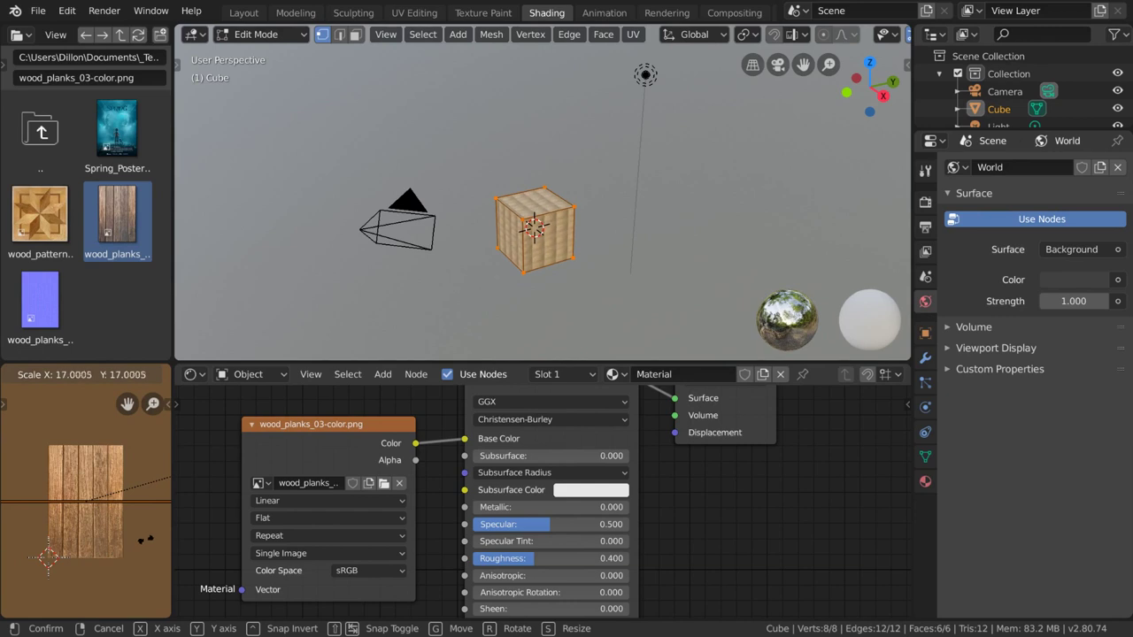
click(565, 240)
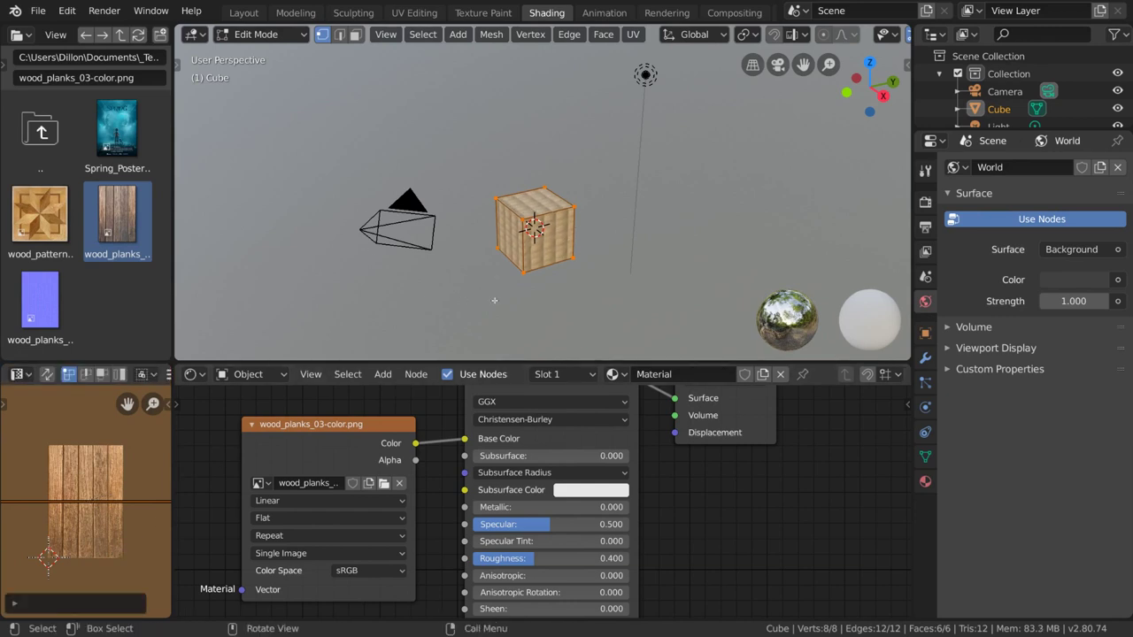
key(ctrl+z)
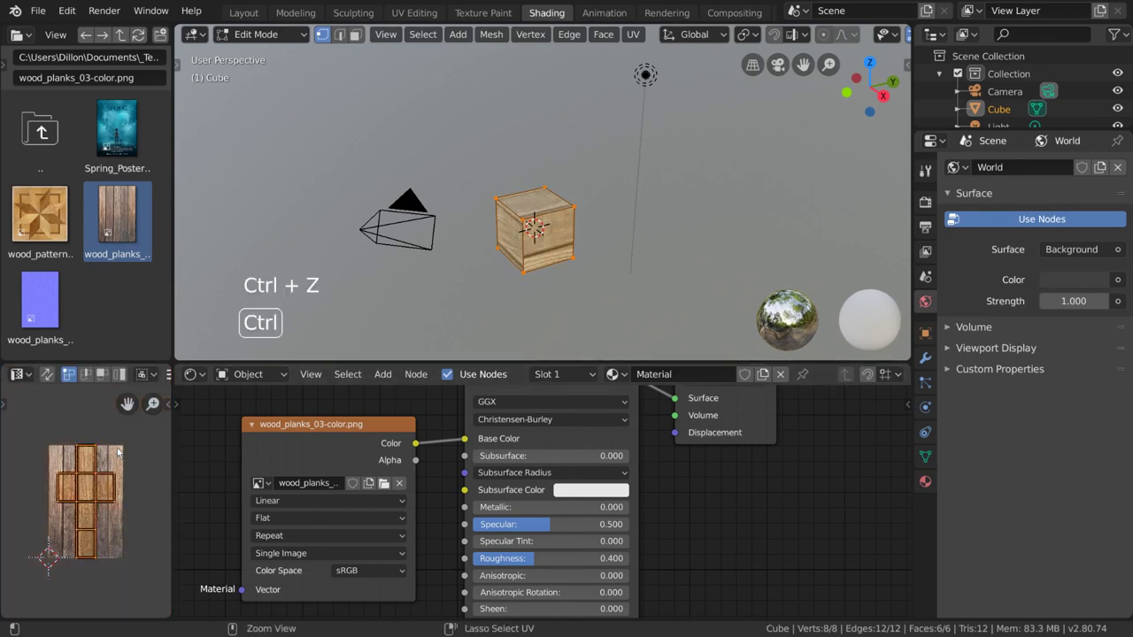
key(s)
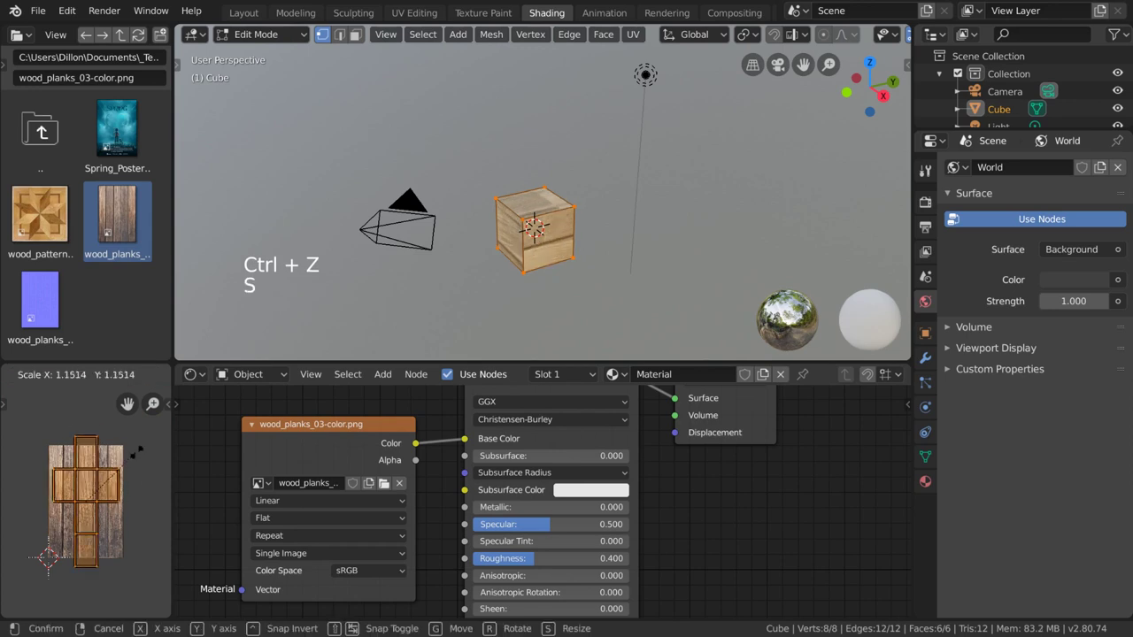
right_click(154, 417)
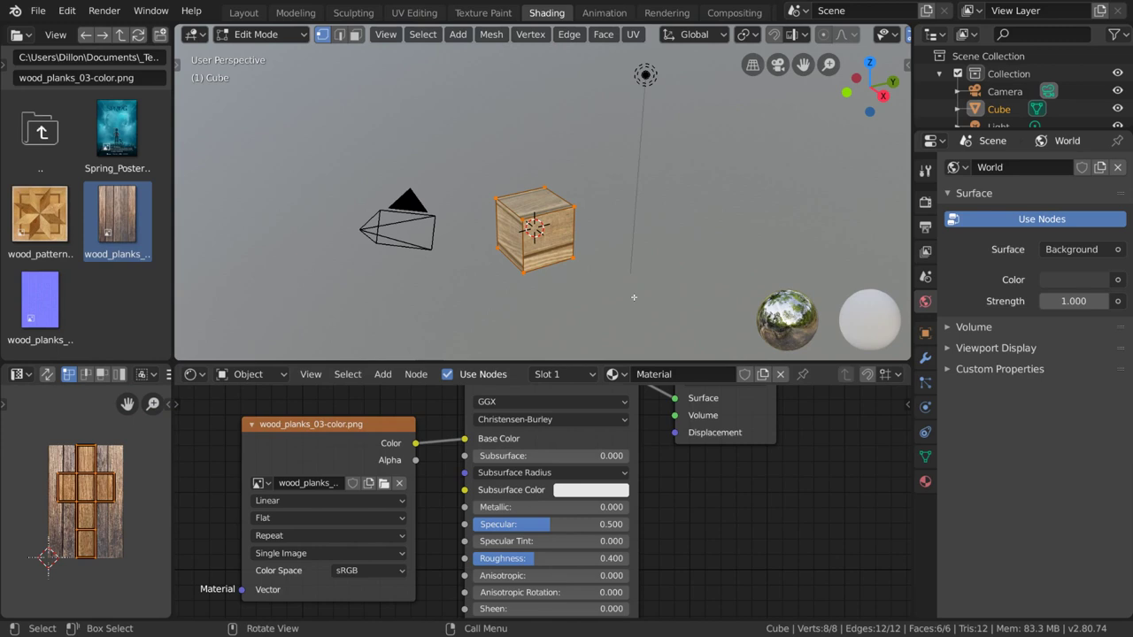
key(Tab)
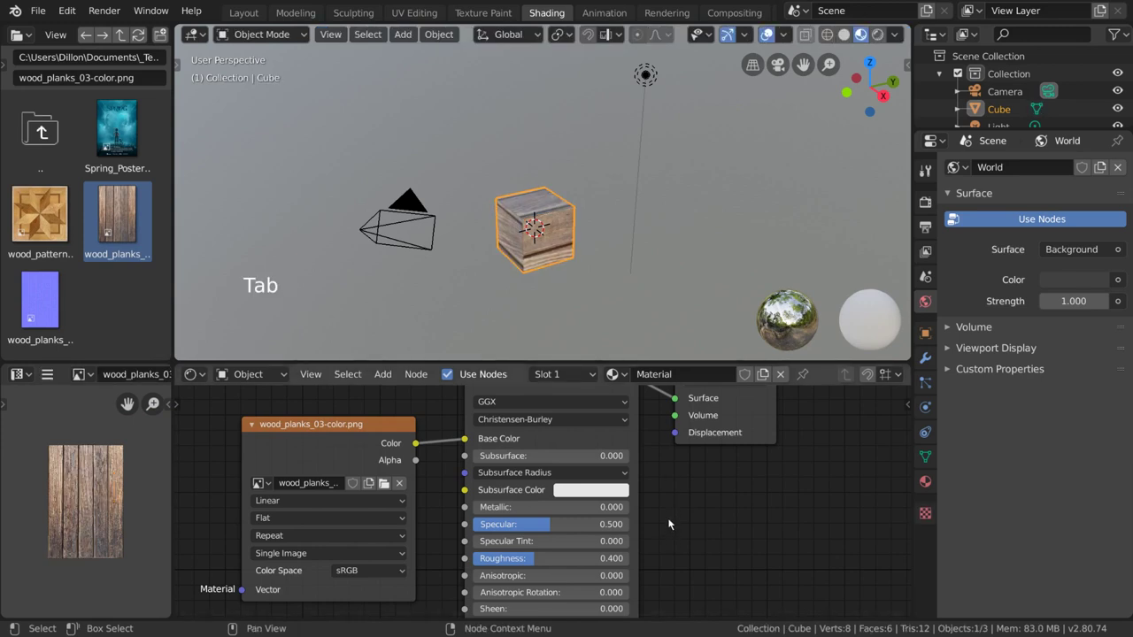
Link the wood image texture's Alpha output into the Principled BSDF Alpha input.
middle_drag(668, 516, 678, 610)
scroll(667, 536, down, 4)
scroll(666, 540, down, 2)
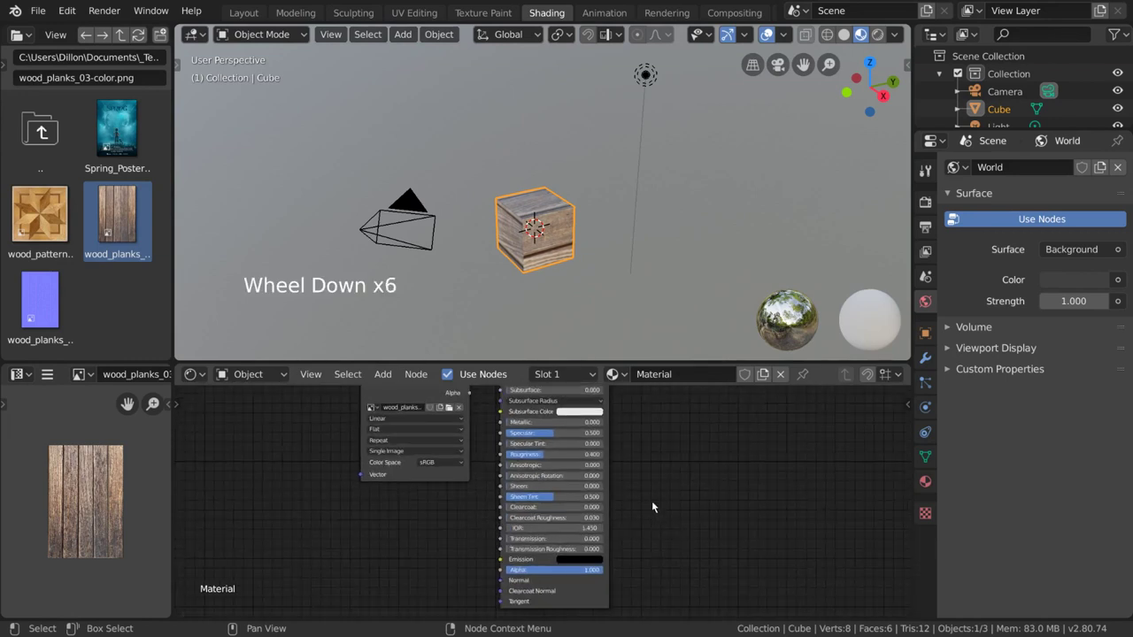
middle_drag(652, 506, 561, 449)
drag(469, 397, 495, 588)
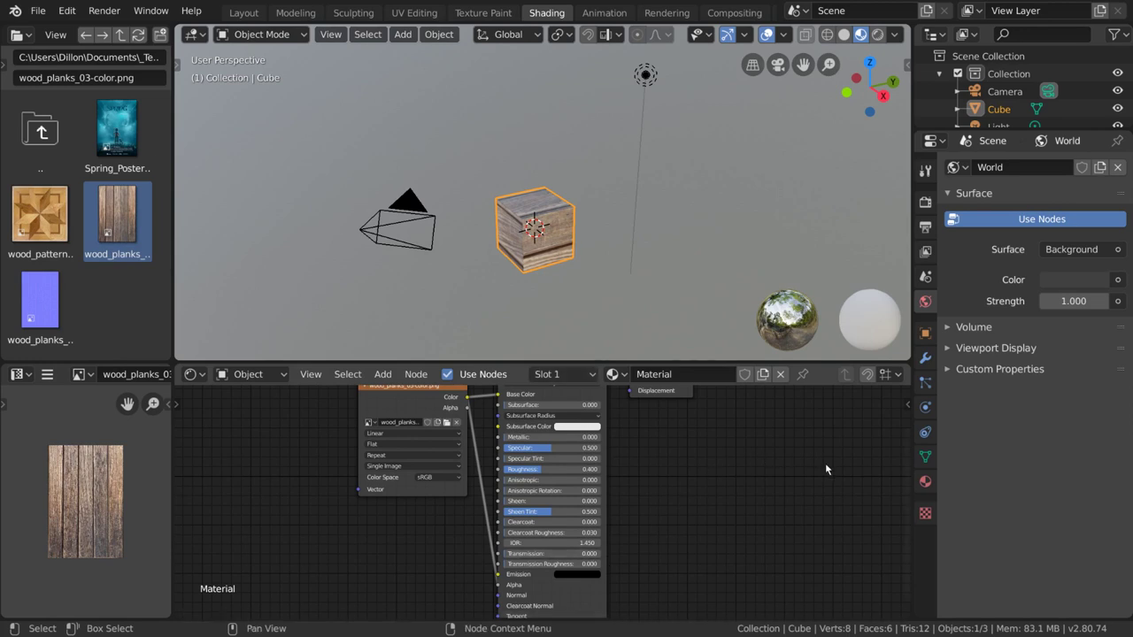
In Material Properties, set Blend Mode to Alpha Hashed, then change it to Alpha Blend.
click(926, 482)
scroll(1000, 458, down, 20)
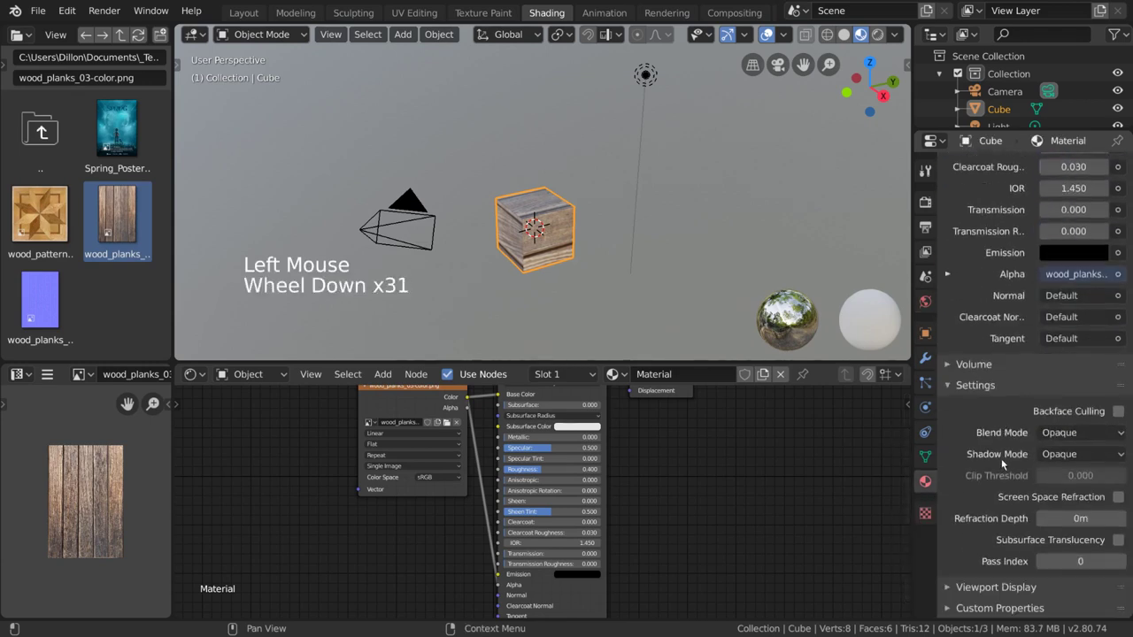
click(1095, 433)
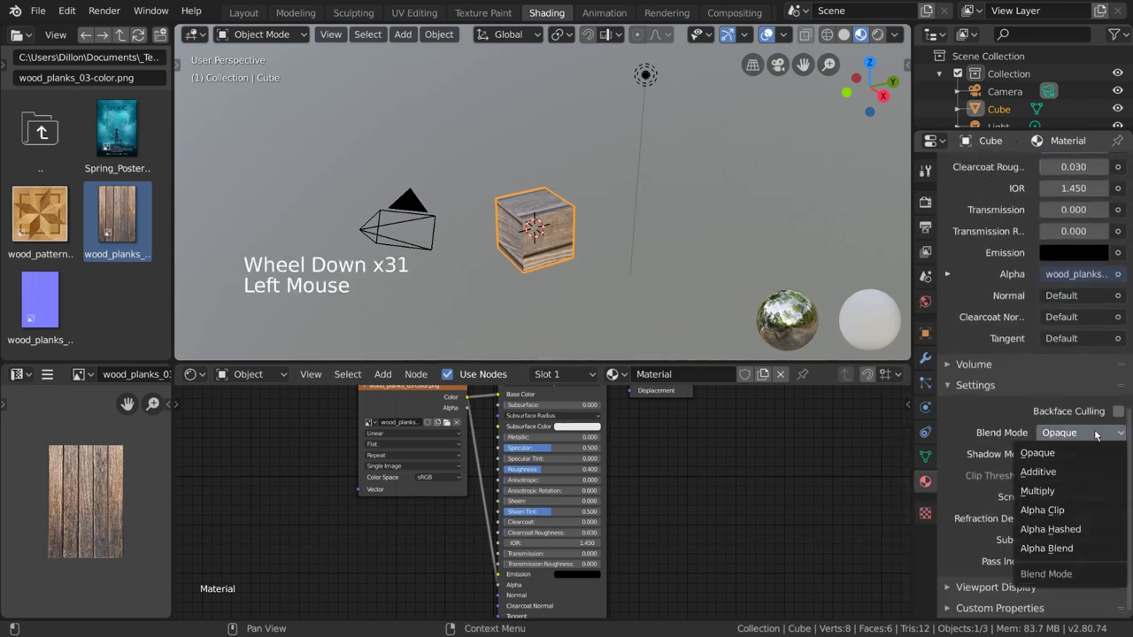
click(1091, 530)
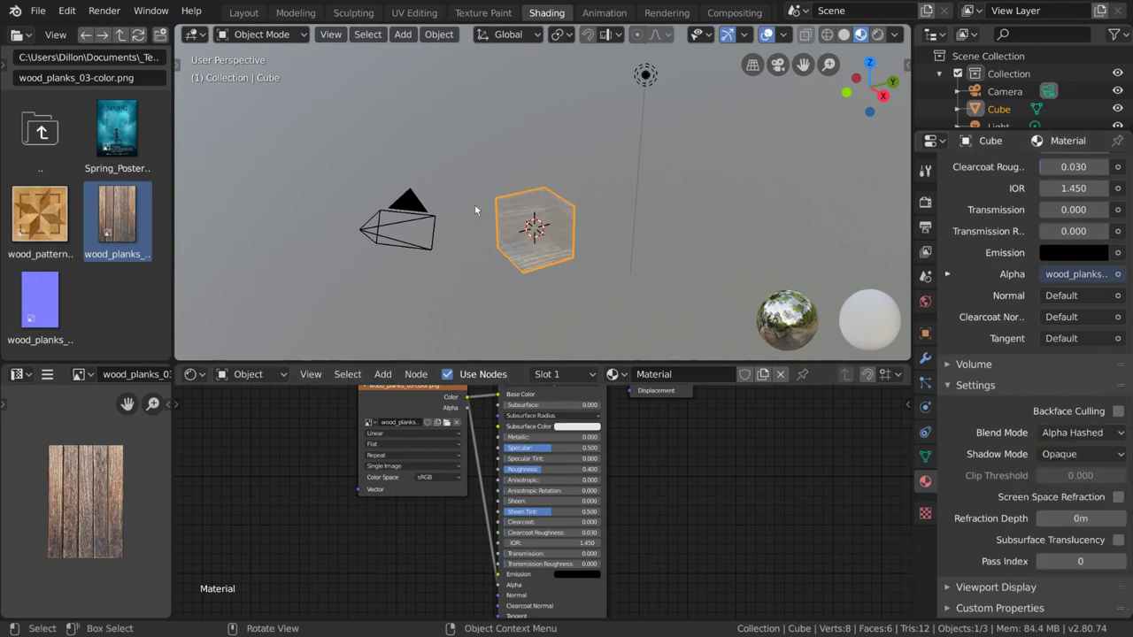
click(1106, 434)
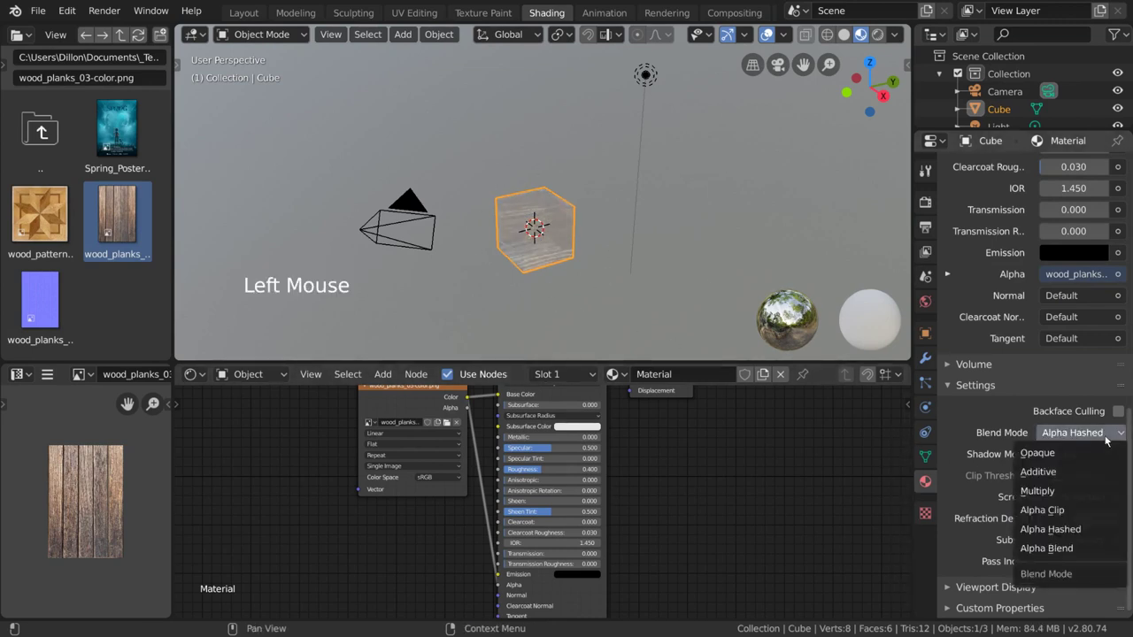
click(1104, 549)
scroll(563, 282, up, 3)
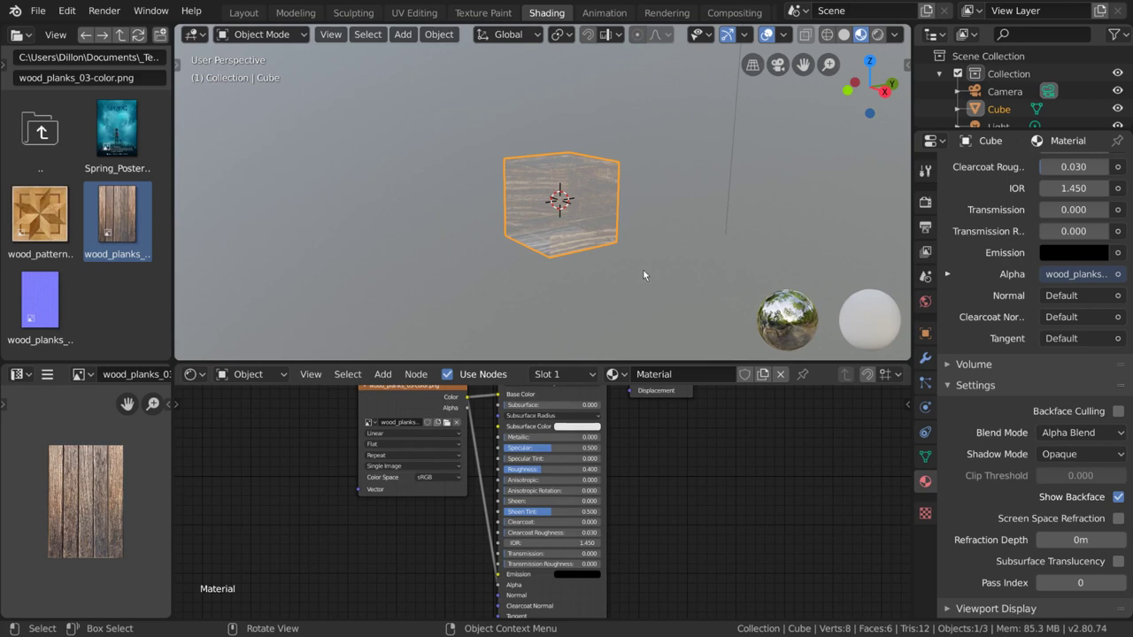
Remove the Alpha link and add a Voronoi Texture node with Cells coloring and Scale 2.000.
drag(498, 585, 359, 489)
click(382, 374)
mouse_move(403, 470)
click(522, 454)
click(296, 495)
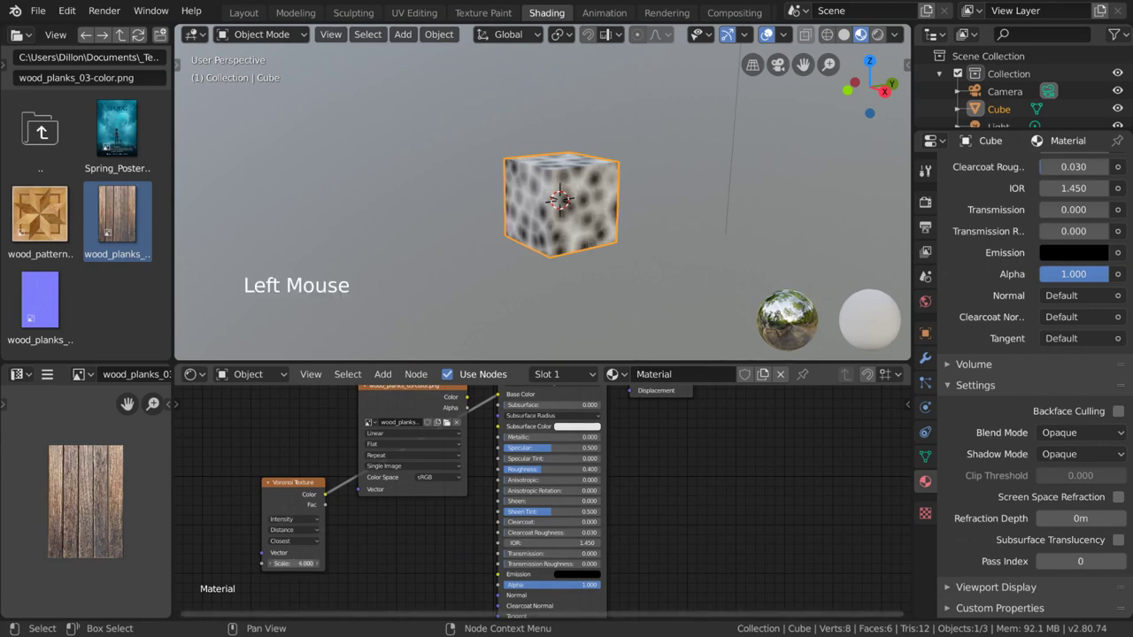
click(292, 519)
click(285, 541)
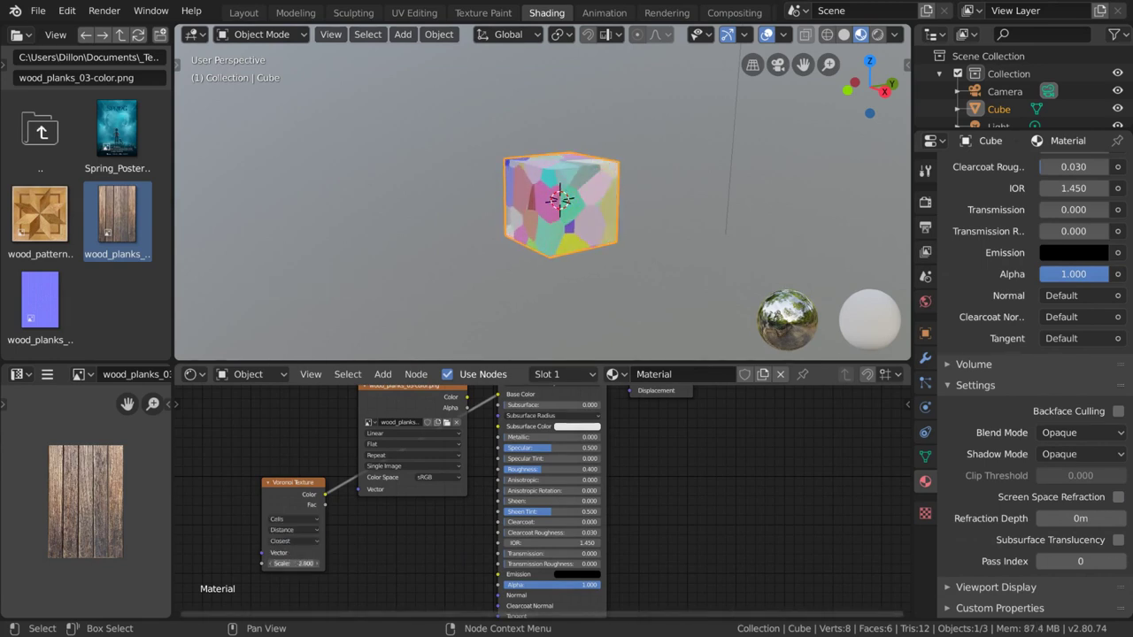